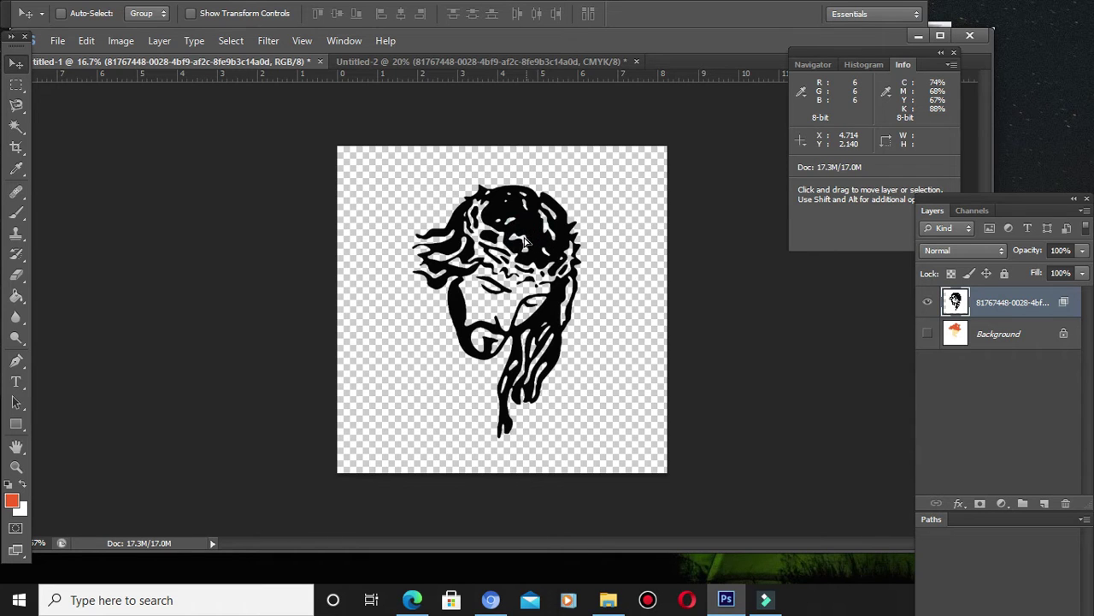
- Create a new A4 document, 210 × 297 mm at 300 pixels/inch, in CMYK Color with a white background
drag(525, 243, 531, 237)
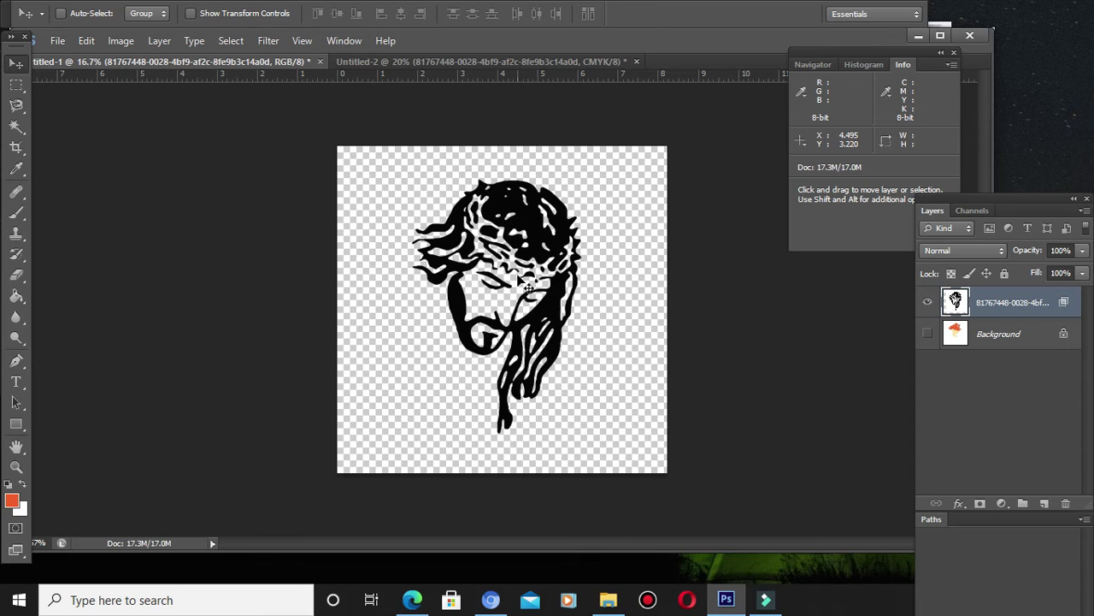
click(58, 41)
click(68, 53)
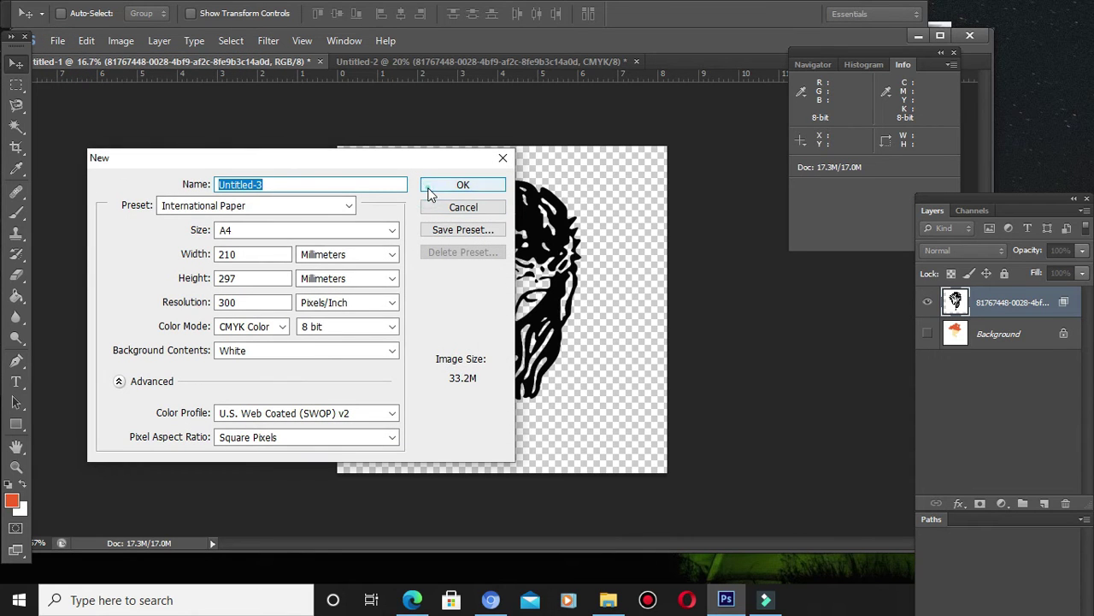
click(432, 186)
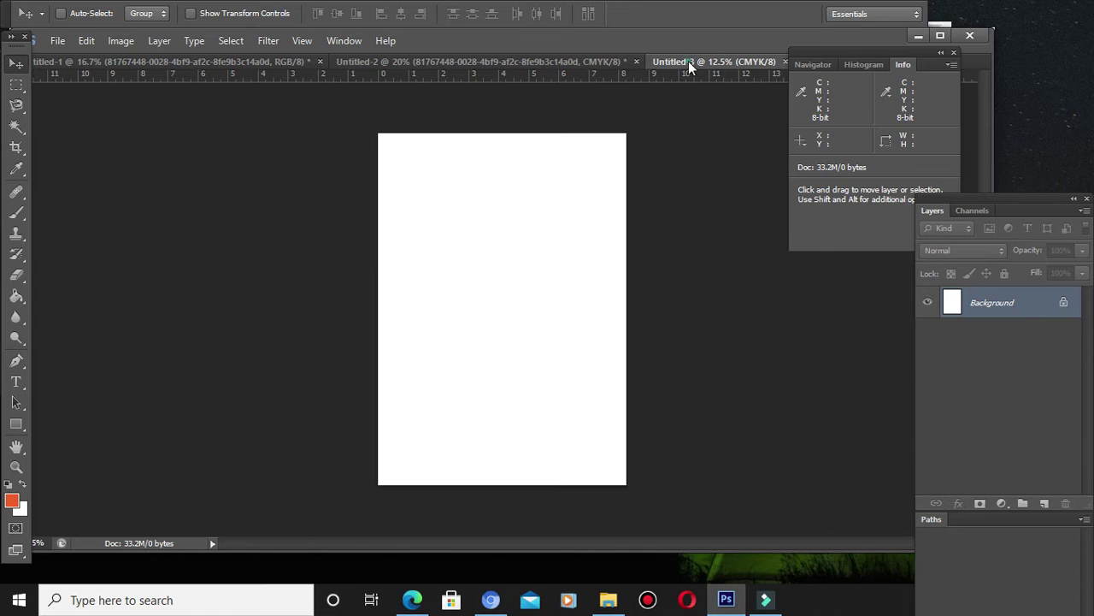
- Copy the black head artwork layer from the Untitled-1 document onto the middle of the blank Untitled-3 page
click(533, 65)
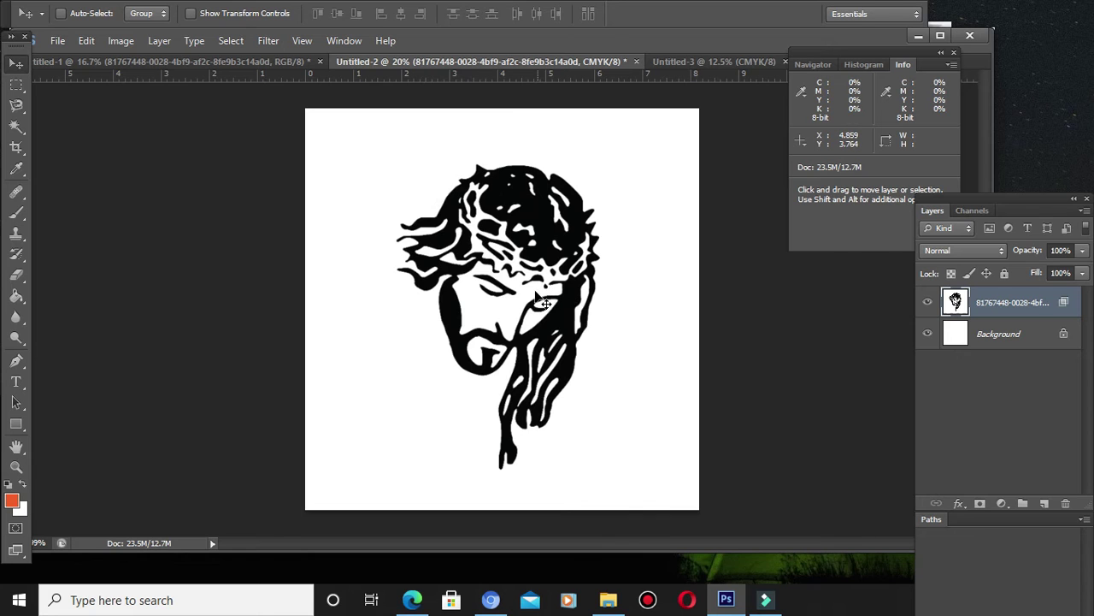
click(134, 62)
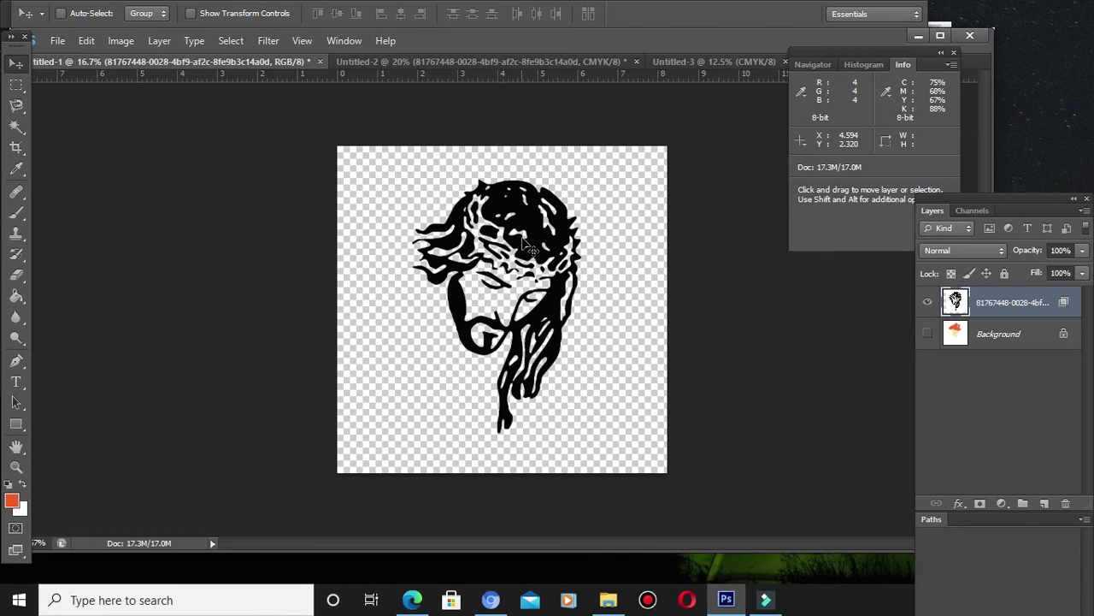
drag(525, 239, 518, 267)
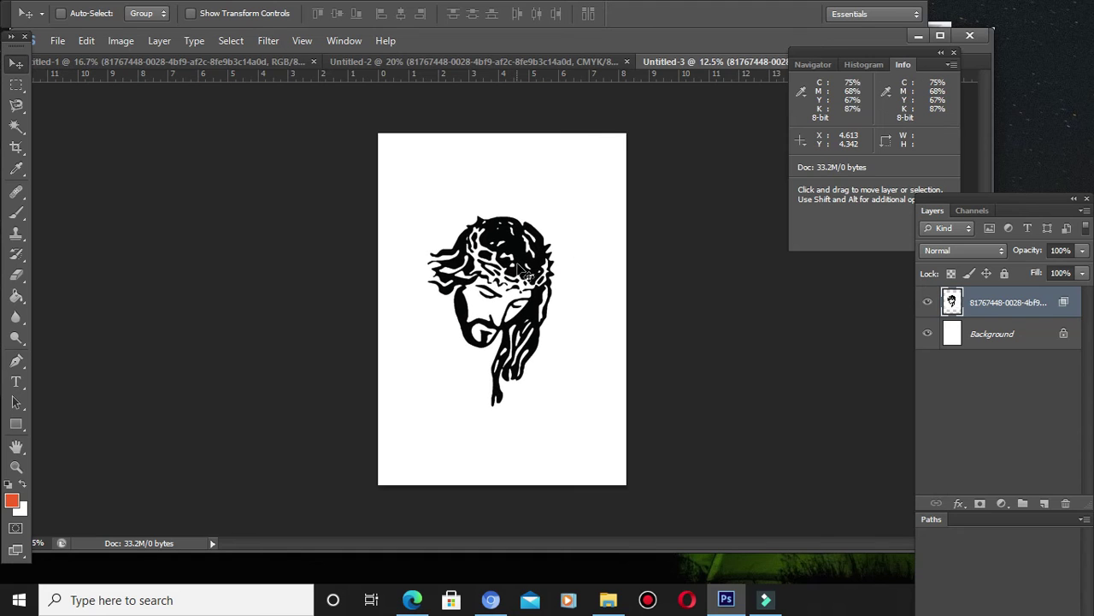
- Make the Background layer of Untitled-3 active and set the foreground color to the light peach fbc193
click(16, 467)
drag(432, 176, 618, 390)
click(669, 473)
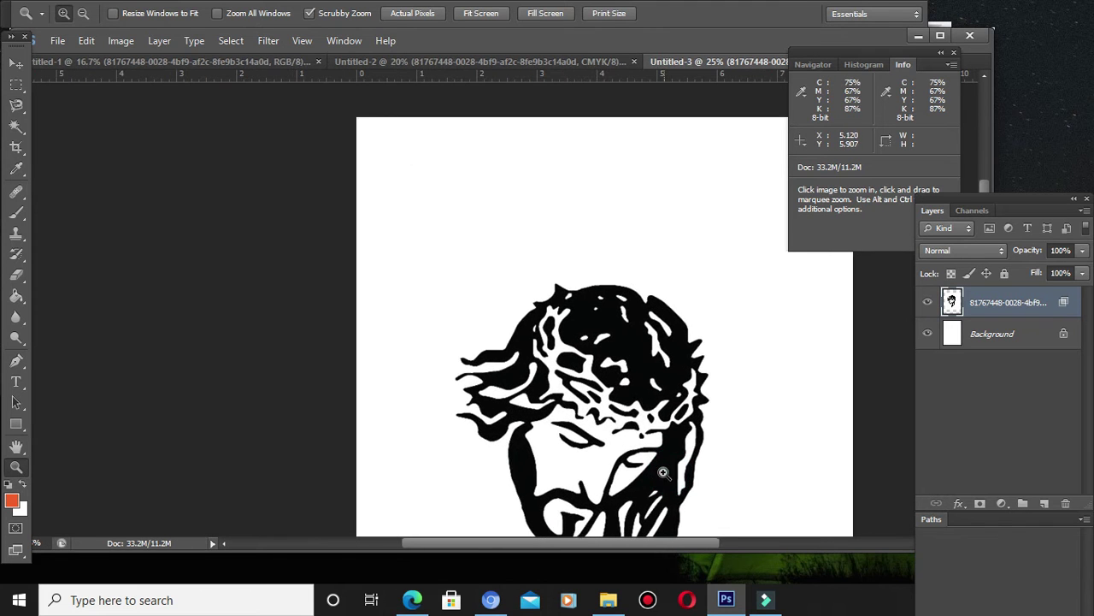
drag(810, 456, 767, 494)
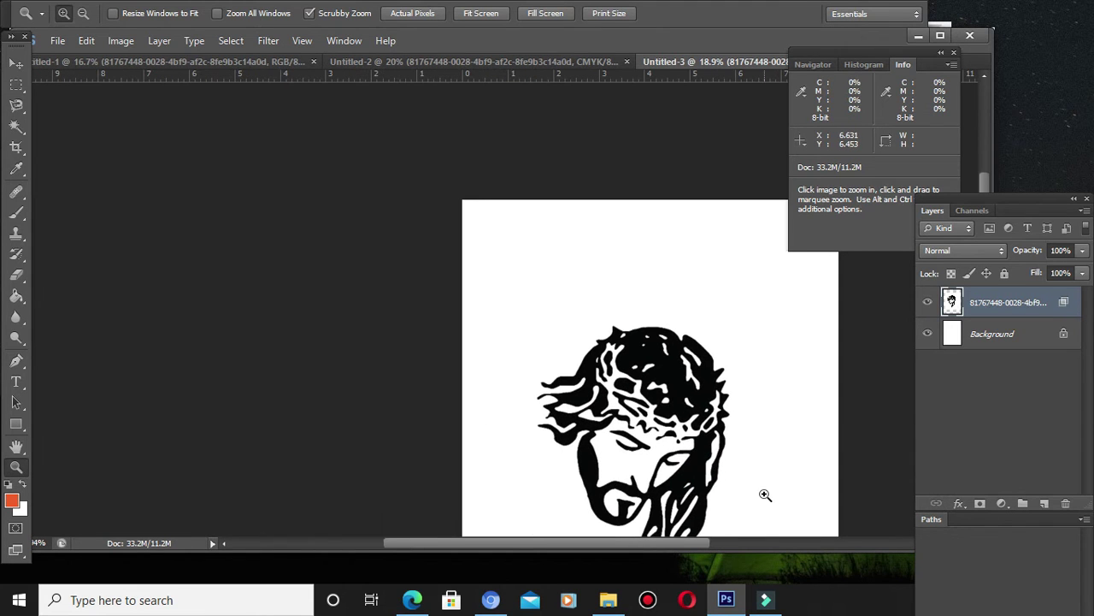
drag(988, 185, 1001, 234)
drag(723, 263, 721, 275)
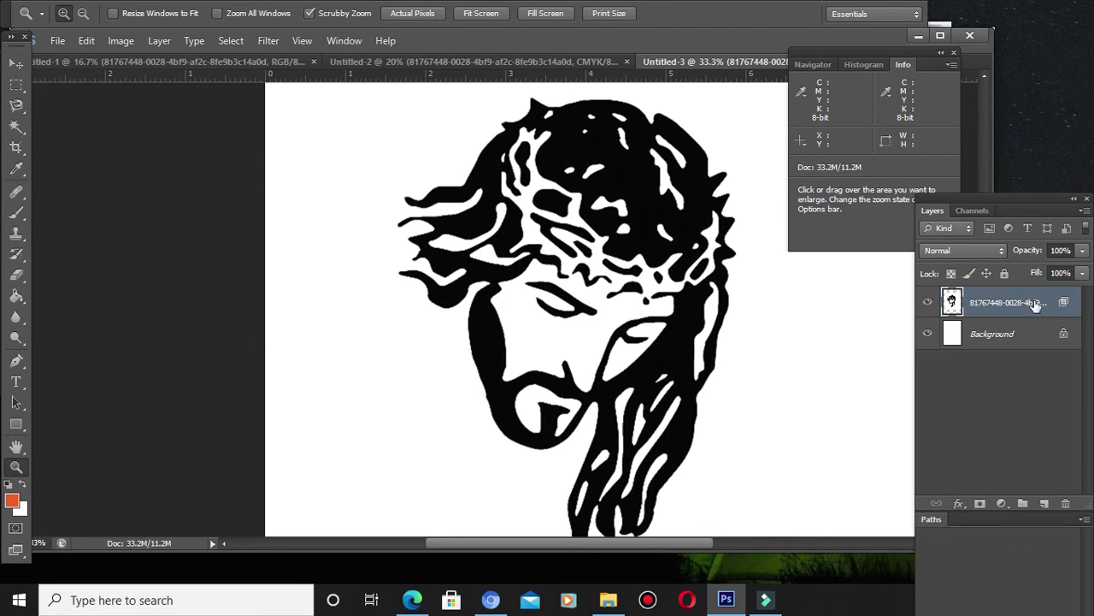
click(1010, 339)
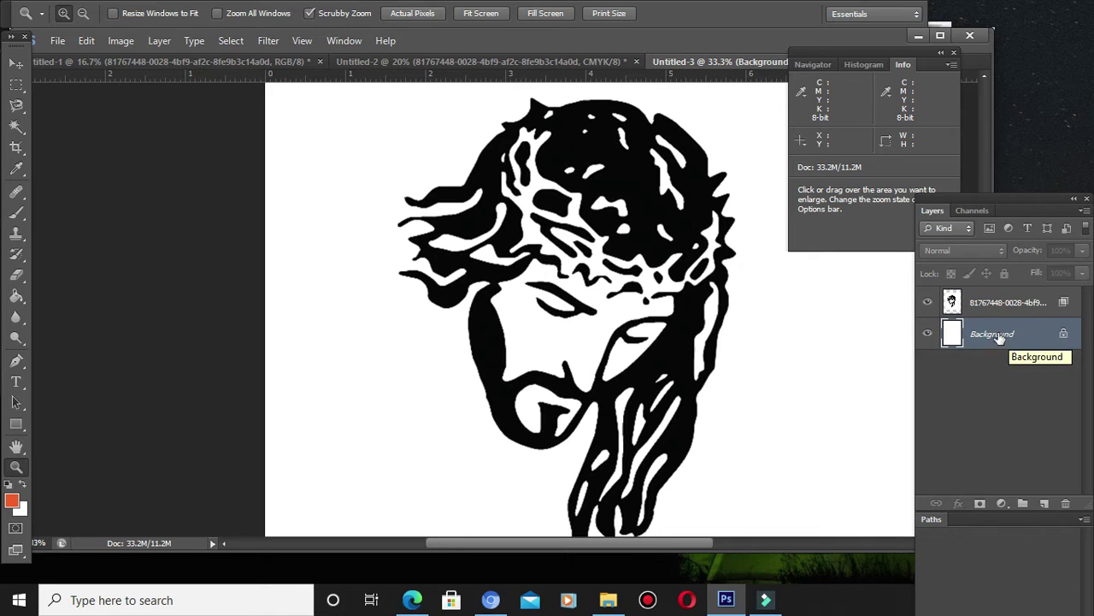
click(12, 499)
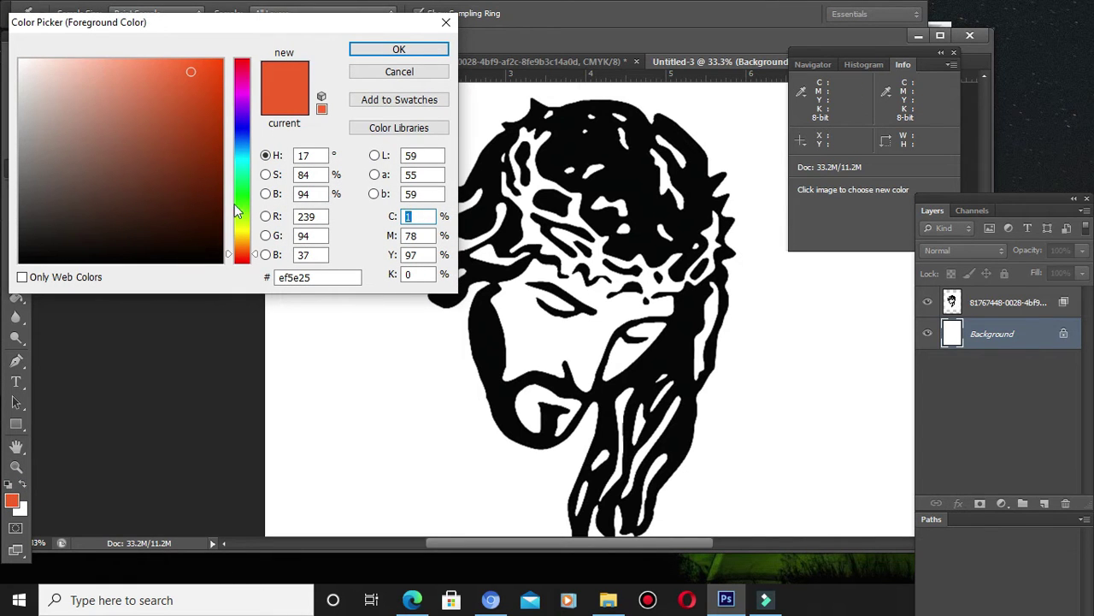
drag(244, 250, 242, 248)
click(62, 61)
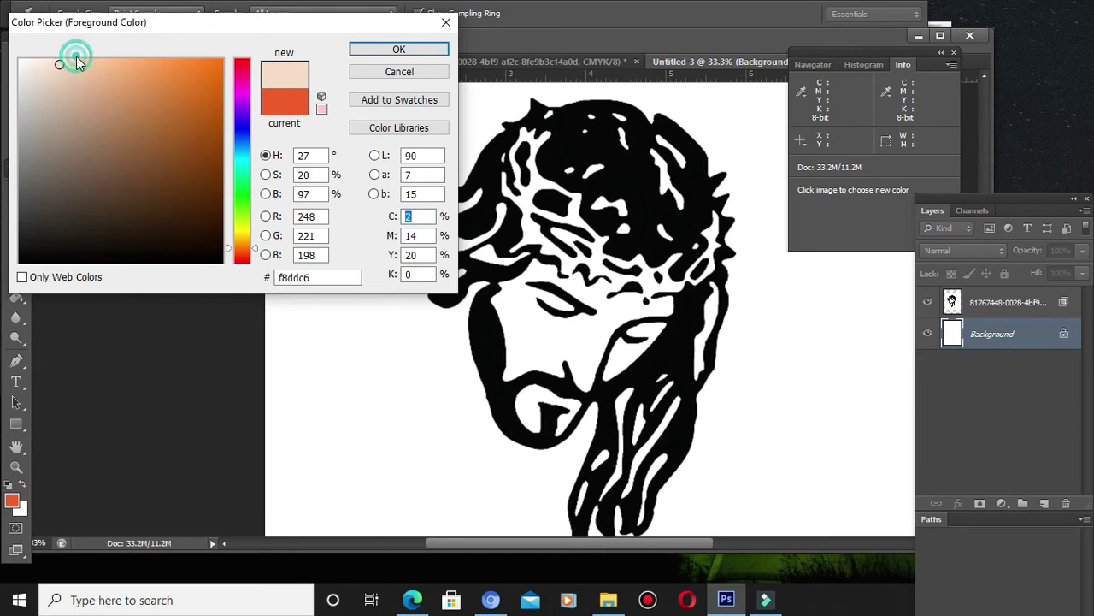
click(88, 66)
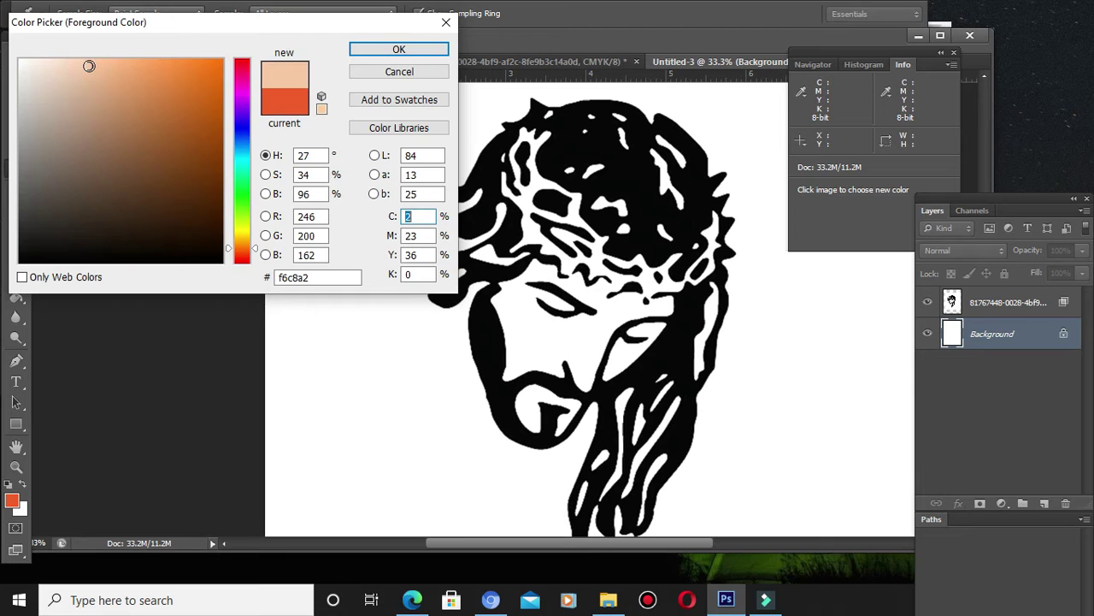
click(94, 61)
click(103, 61)
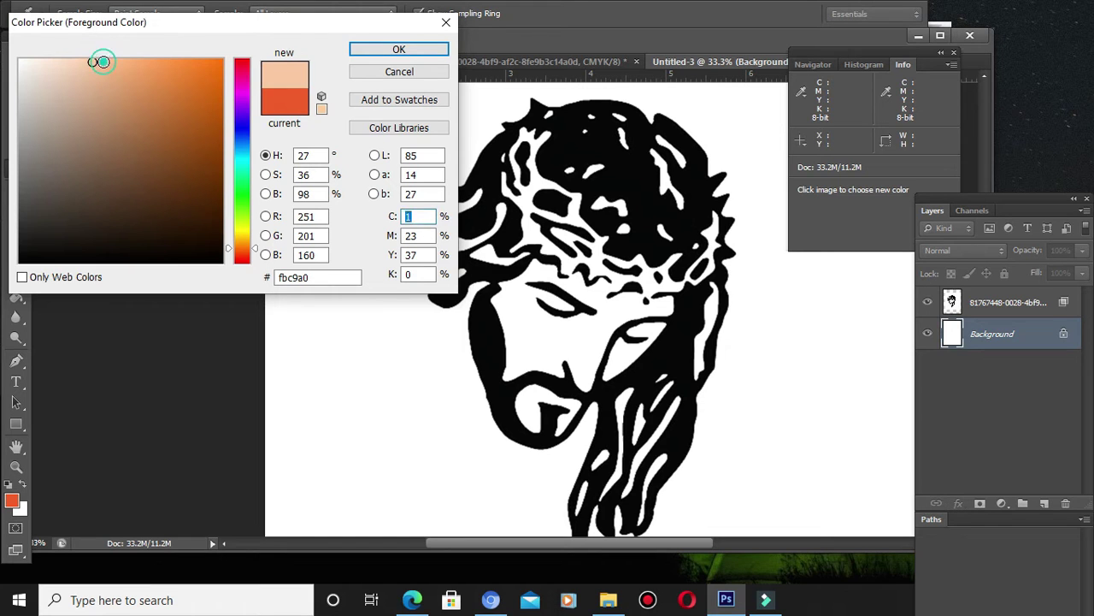
click(395, 50)
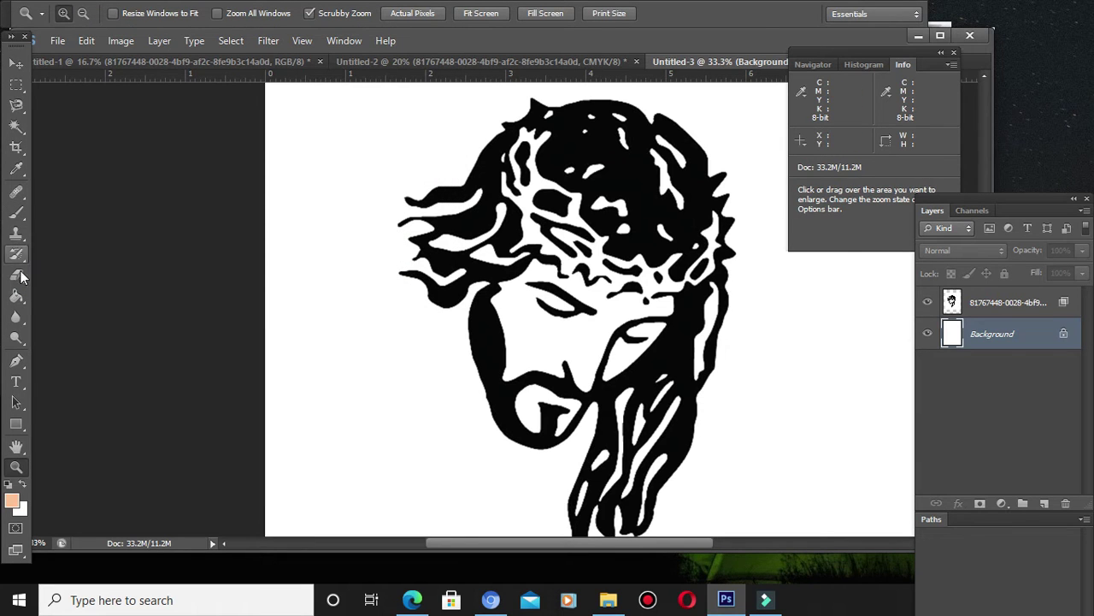
- Paint the face and chin areas peach on the Background layer with a soft round 156 px brush at 0% hardness
click(16, 213)
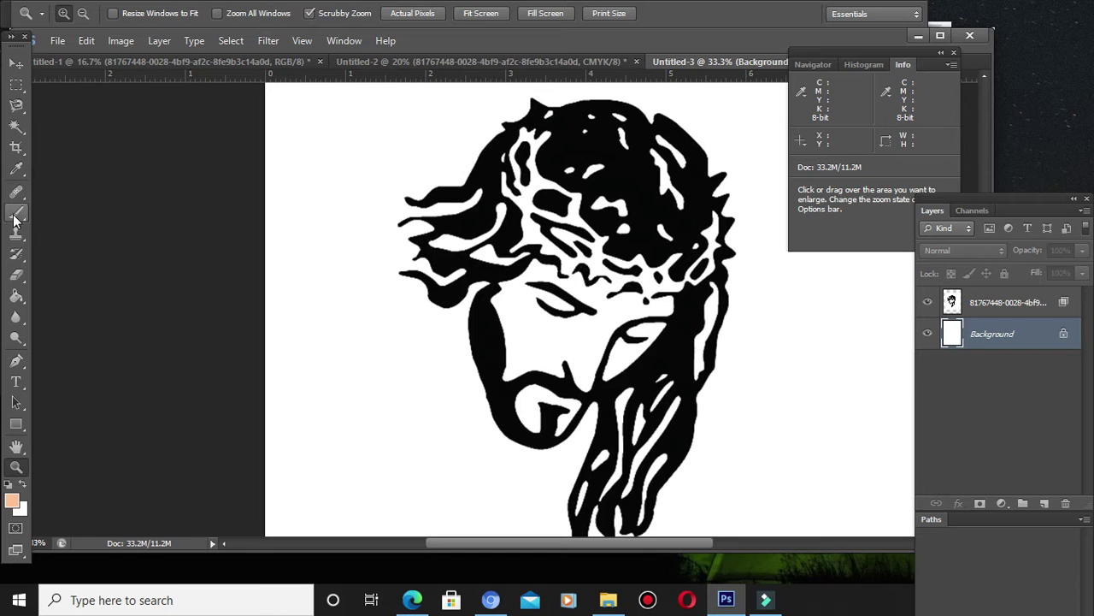
click(15, 215)
click(43, 212)
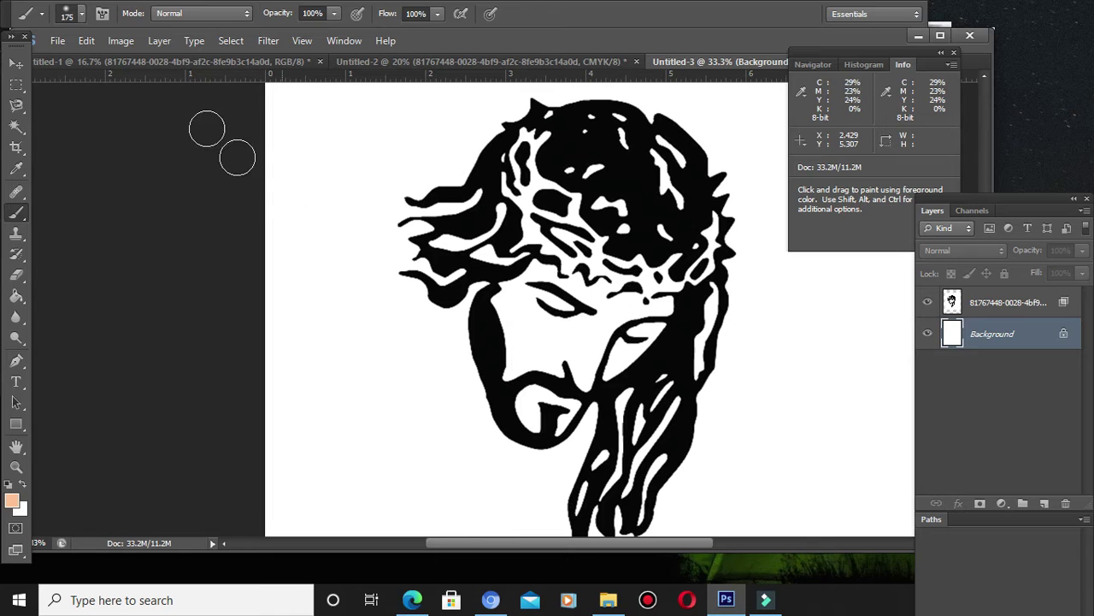
click(82, 15)
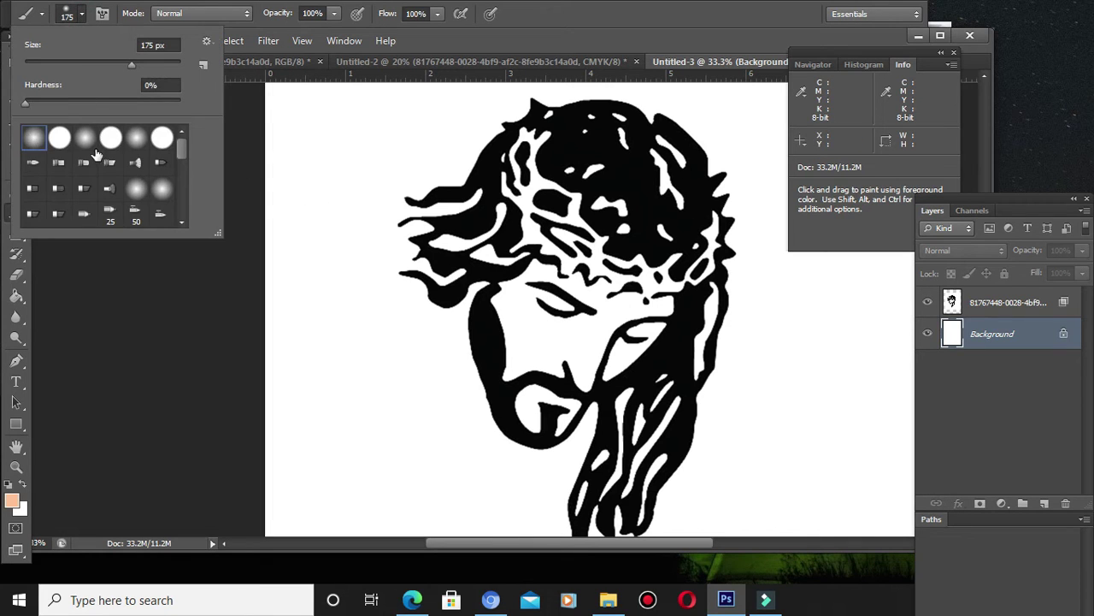
click(82, 15)
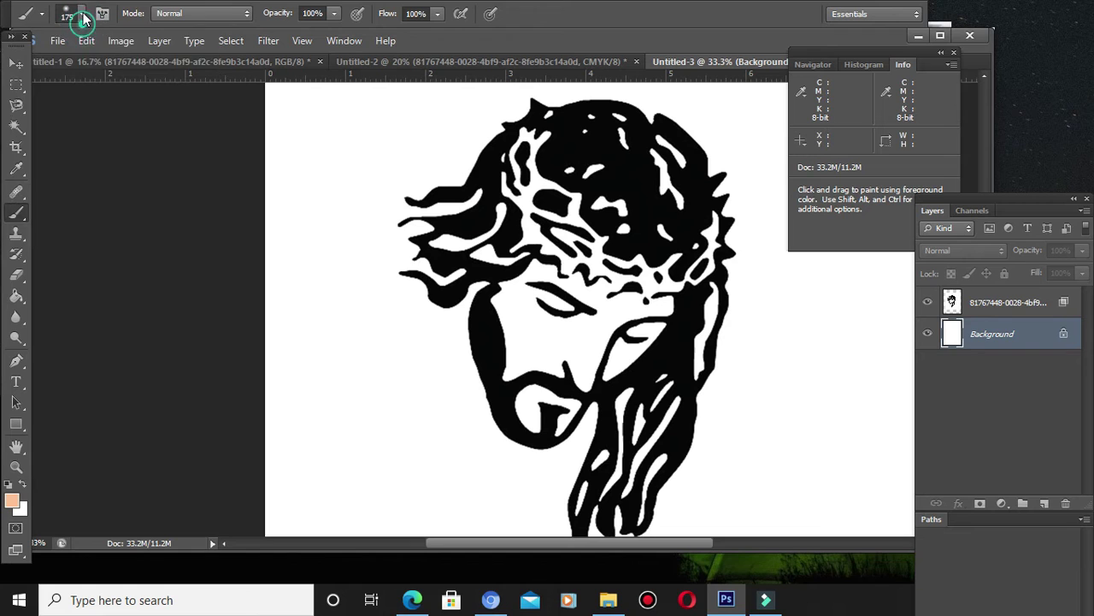
click(82, 15)
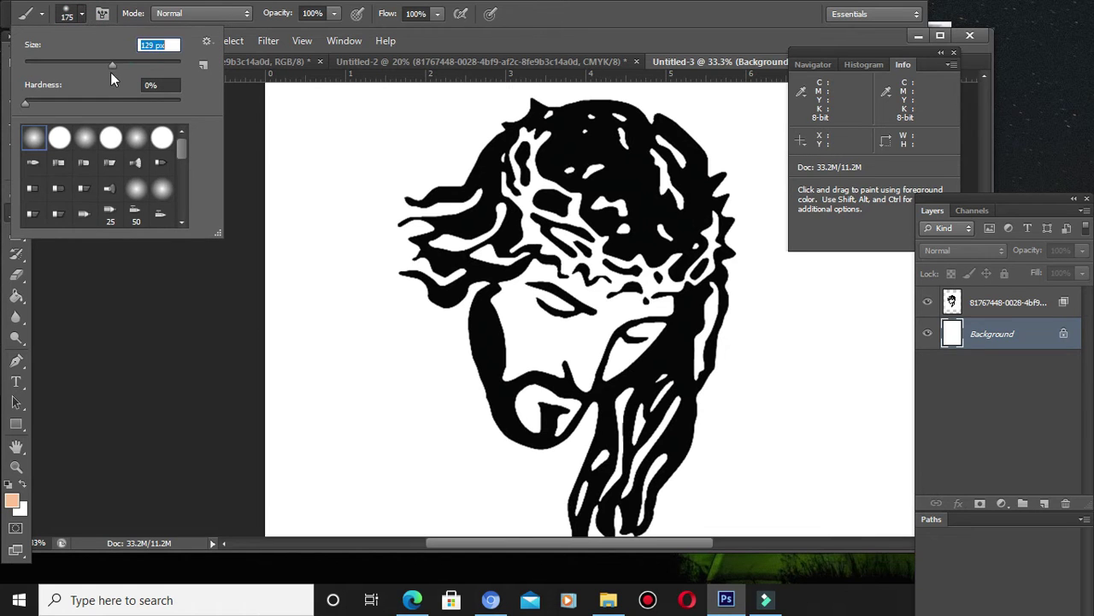
drag(124, 68, 124, 69)
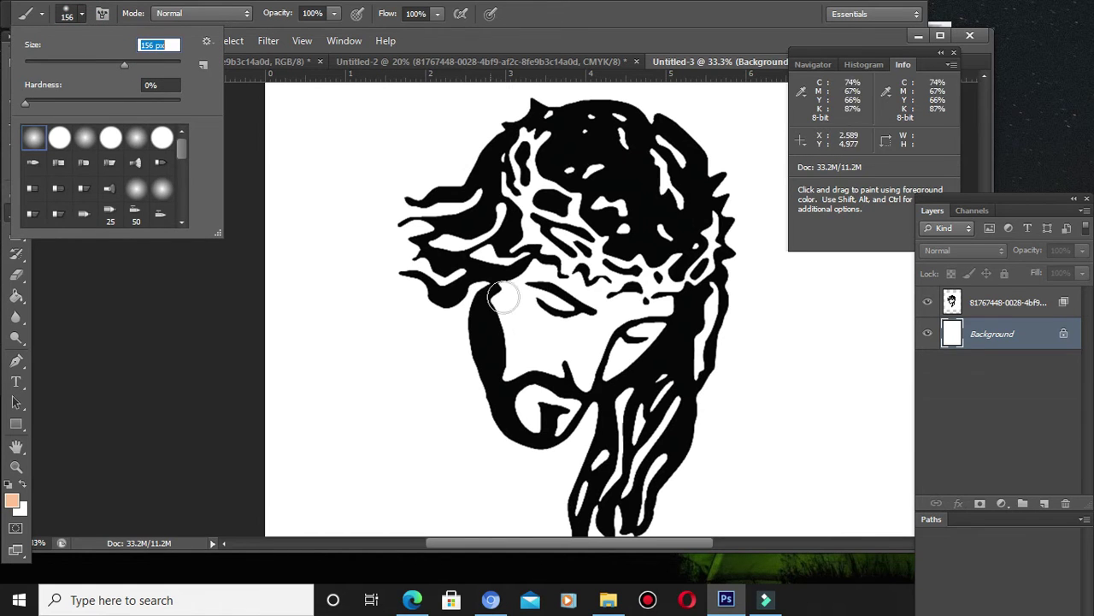
click(525, 323)
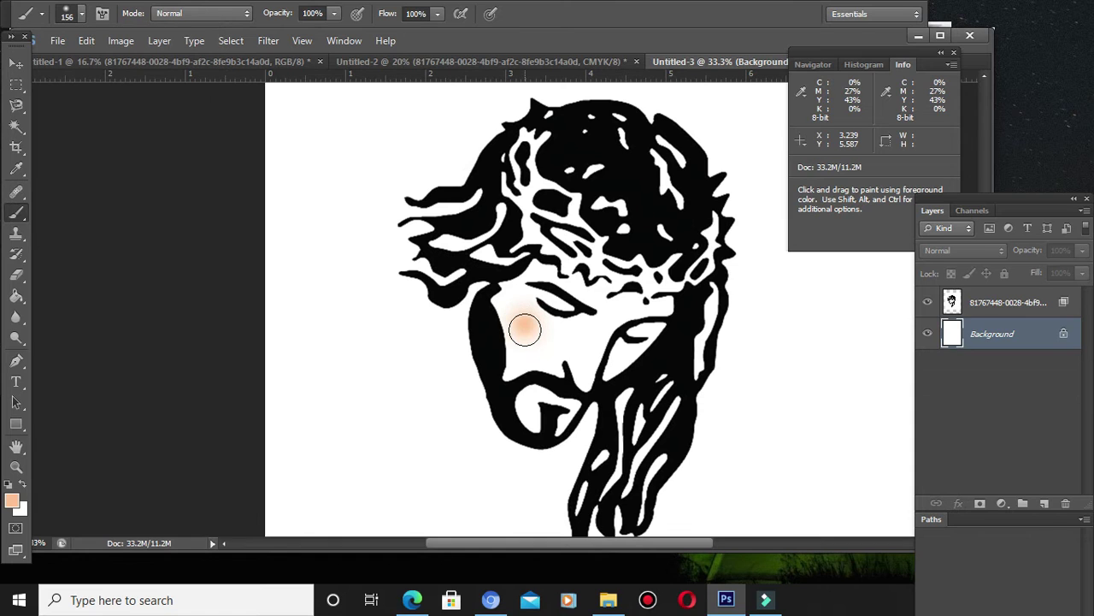
mouse_move(525, 334)
mouse_down()
mouse_move(509, 373)
mouse_move(545, 317)
mouse_move(555, 358)
mouse_move(563, 328)
mouse_move(586, 354)
mouse_move(587, 378)
mouse_move(578, 370)
mouse_move(608, 324)
mouse_move(635, 302)
mouse_move(662, 304)
mouse_move(635, 312)
mouse_move(538, 277)
mouse_move(509, 294)
mouse_move(512, 330)
mouse_move(540, 301)
mouse_move(621, 336)
mouse_move(603, 368)
mouse_move(652, 324)
mouse_move(548, 400)
mouse_move(528, 400)
mouse_move(535, 421)
mouse_move(534, 399)
mouse_move(557, 393)
mouse_move(571, 413)
mouse_move(563, 428)
mouse_move(566, 415)
mouse_move(518, 395)
mouse_move(529, 420)
mouse_up()
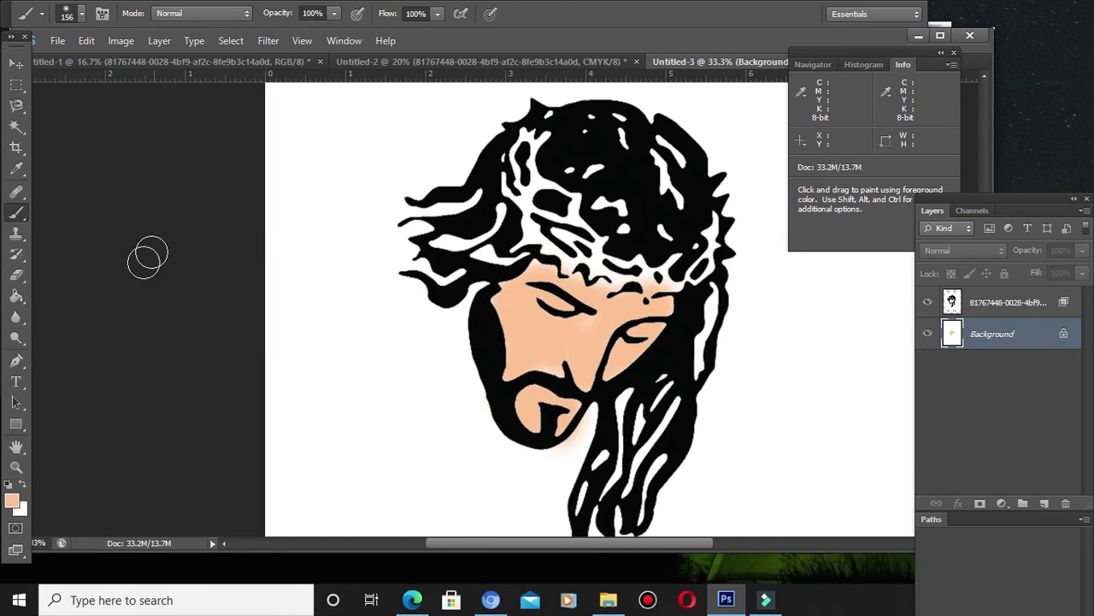
- Set the foreground color to orange fca55f and paint the crown of thorns and the hair highlights on top of the head
click(12, 501)
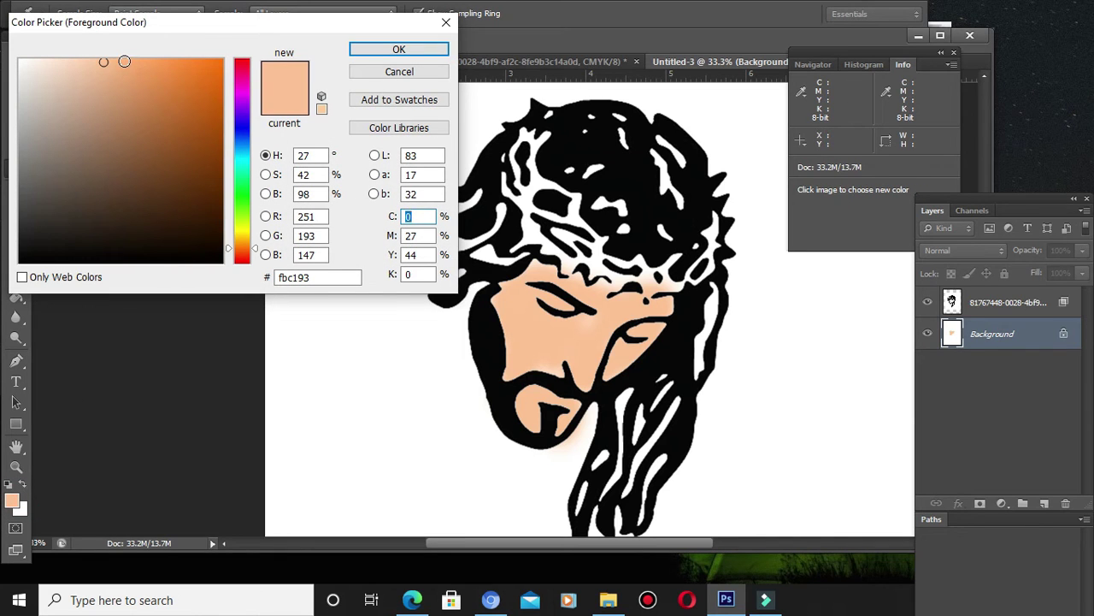
click(134, 60)
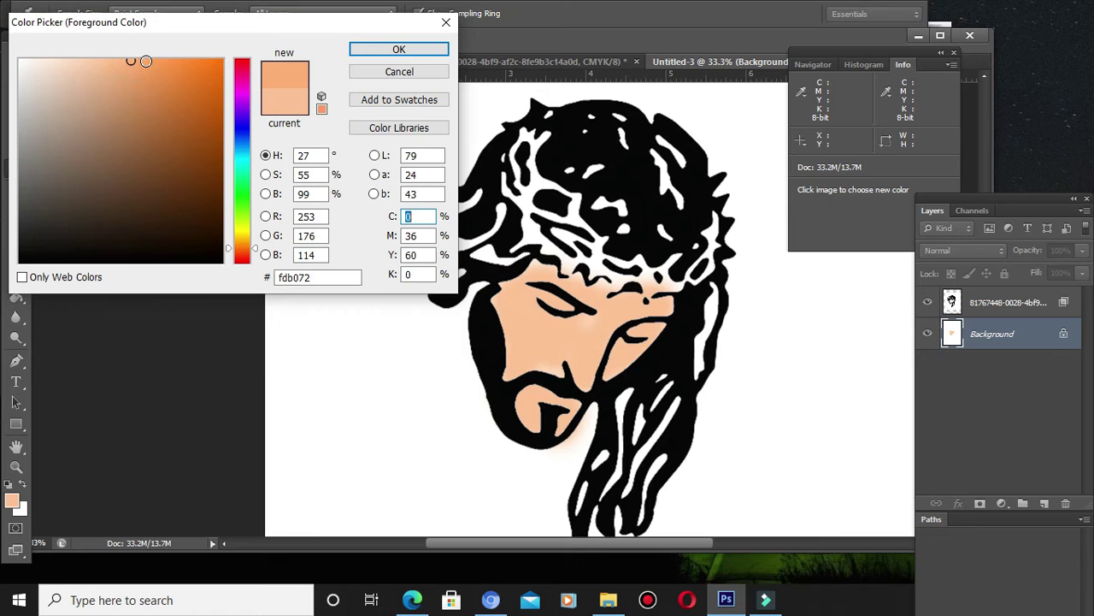
click(147, 60)
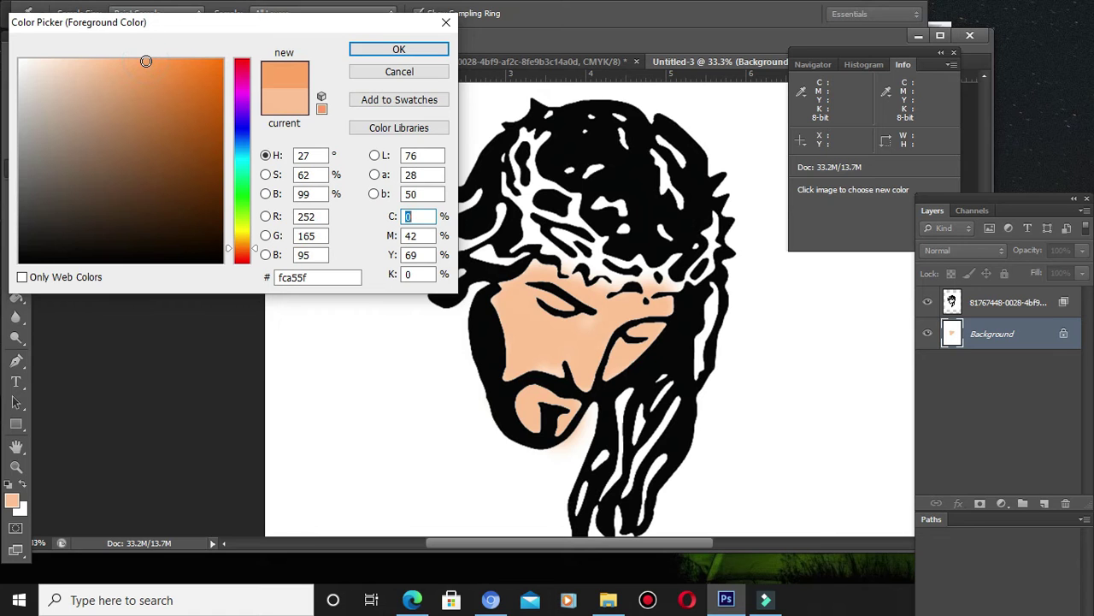
click(389, 46)
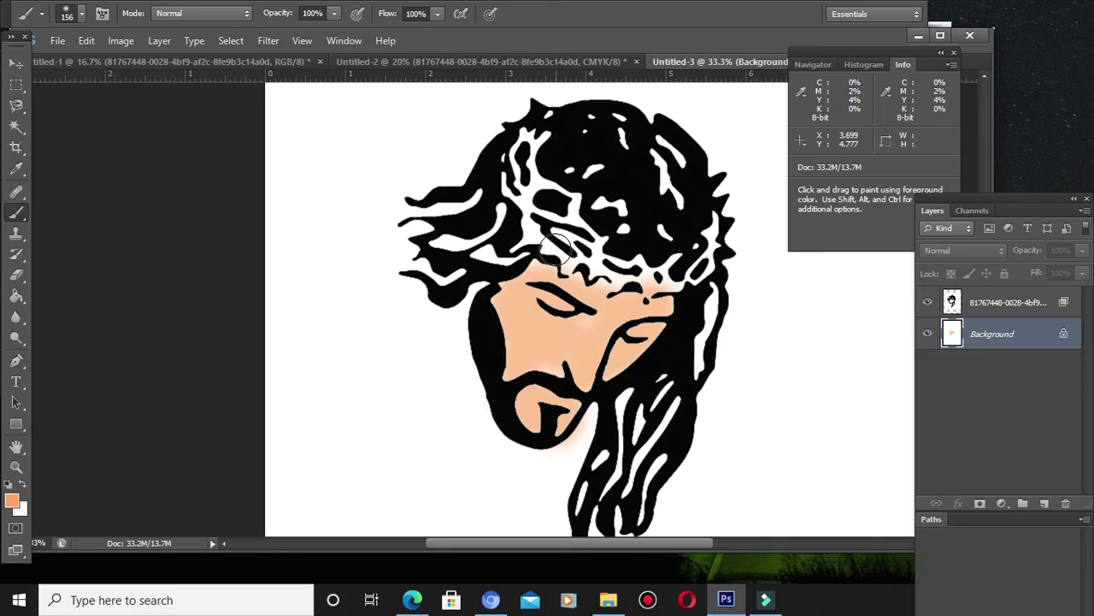
mouse_move(533, 242)
mouse_down()
mouse_move(572, 259)
mouse_move(601, 252)
mouse_move(602, 268)
mouse_move(623, 278)
mouse_move(674, 261)
mouse_move(674, 278)
mouse_move(701, 270)
mouse_move(715, 242)
mouse_move(719, 216)
mouse_move(659, 141)
mouse_move(674, 224)
mouse_move(630, 228)
mouse_move(590, 195)
mouse_move(590, 228)
mouse_move(579, 203)
mouse_move(541, 180)
mouse_move(540, 137)
mouse_move(525, 135)
mouse_move(534, 191)
mouse_move(515, 203)
mouse_move(580, 212)
mouse_move(617, 244)
mouse_move(530, 219)
mouse_move(505, 158)
mouse_move(572, 177)
mouse_move(631, 147)
mouse_move(569, 117)
mouse_up()
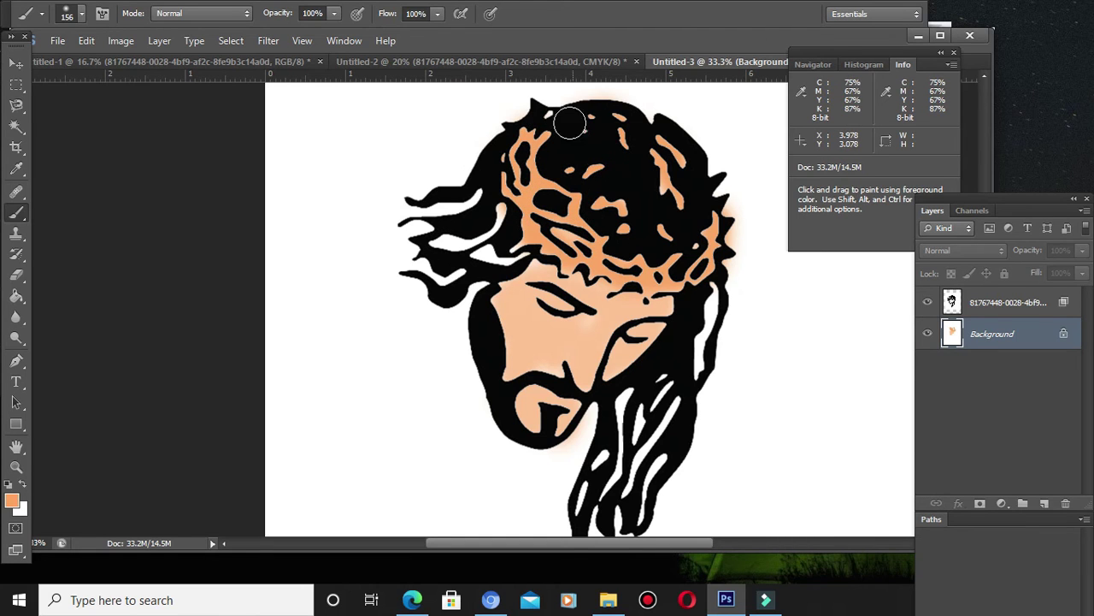
mouse_move(469, 193)
mouse_down()
mouse_move(492, 214)
mouse_move(439, 247)
mouse_move(454, 226)
mouse_move(432, 183)
mouse_up()
key(ctrl+z)
key(ctrl+z)
key(ctrl+z)
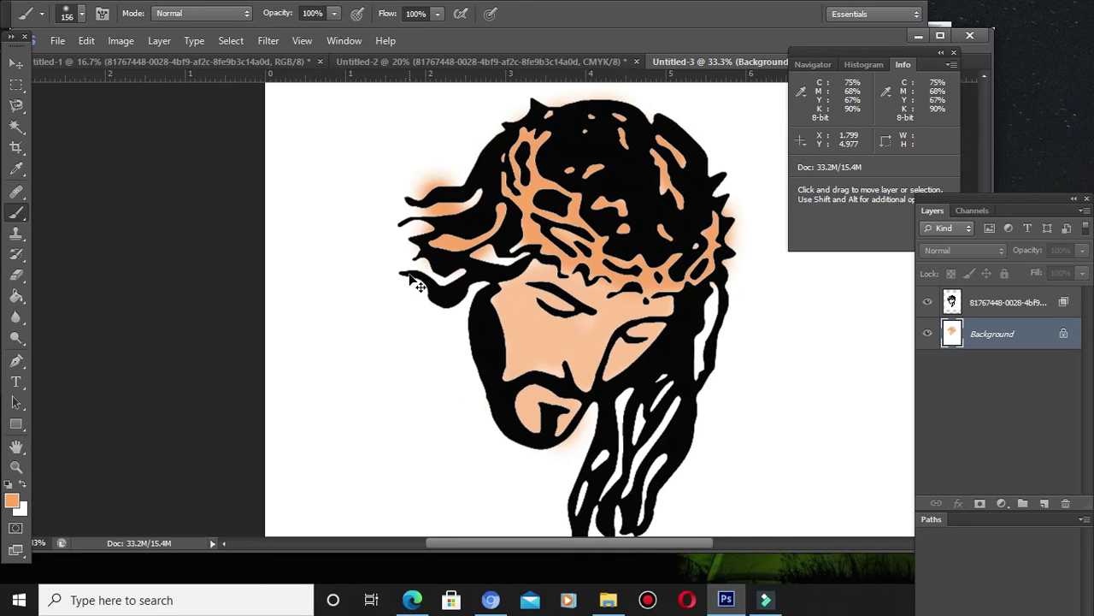
- Paint the gaps in the flowing hair strands beside the forehead and in the long hair behind the face orange
mouse_move(500, 214)
mouse_down()
mouse_move(438, 244)
mouse_move(475, 232)
mouse_move(478, 201)
mouse_move(430, 215)
mouse_move(483, 200)
mouse_move(495, 241)
mouse_move(482, 252)
mouse_move(520, 249)
mouse_move(457, 276)
mouse_up()
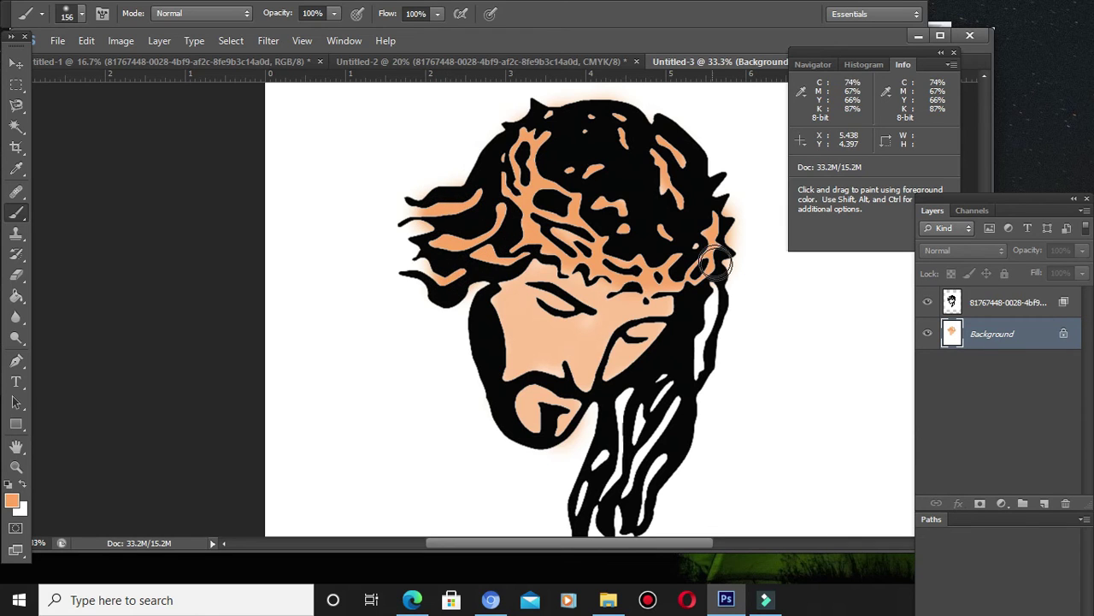
drag(711, 257, 691, 359)
mouse_move(657, 501)
mouse_down()
mouse_move(666, 389)
mouse_move(650, 406)
mouse_move(677, 419)
mouse_move(669, 403)
mouse_move(627, 492)
mouse_move(616, 489)
mouse_move(652, 407)
mouse_move(629, 404)
mouse_move(635, 388)
mouse_move(611, 493)
mouse_move(612, 456)
mouse_move(589, 507)
mouse_move(619, 454)
mouse_move(663, 448)
mouse_move(632, 514)
mouse_move(648, 434)
mouse_up()
scroll(648, 434, down, 1)
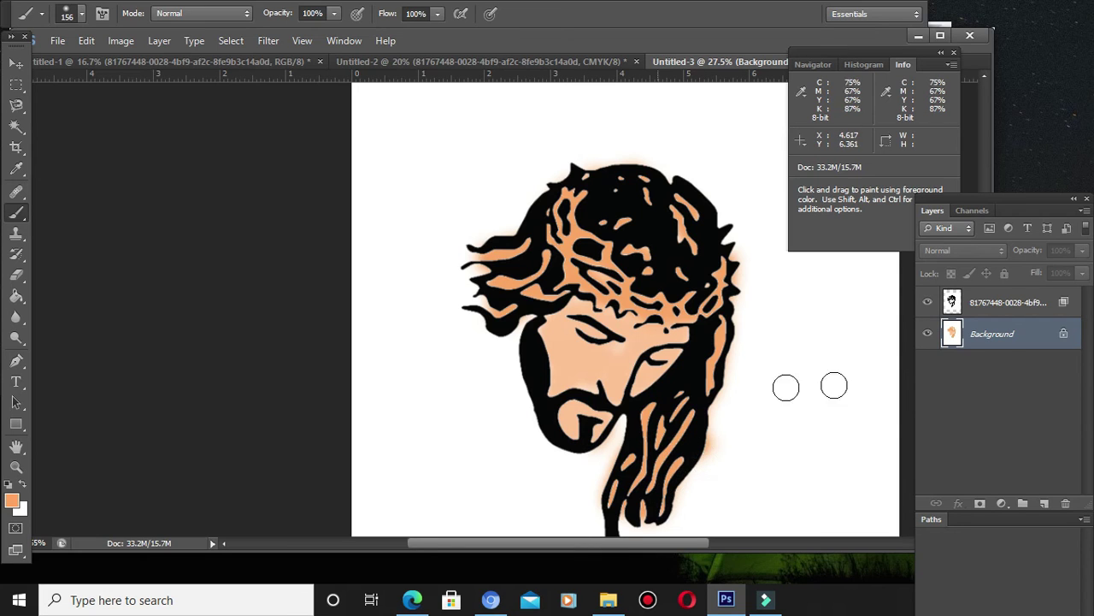
- Merge the head artwork layer and the painted Background layer into one layer
click(16, 64)
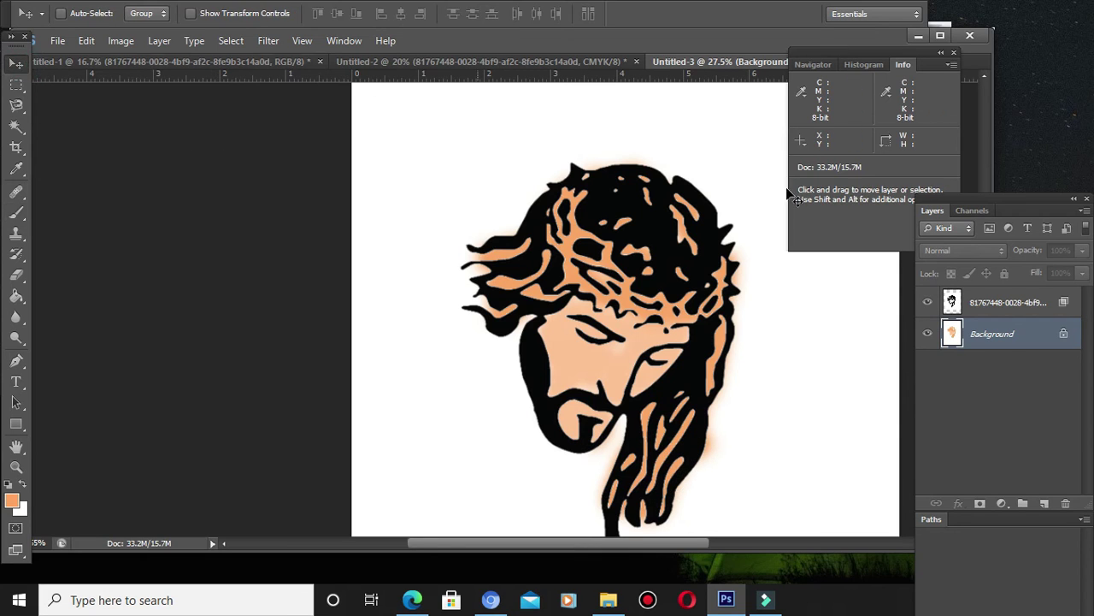
click(992, 308)
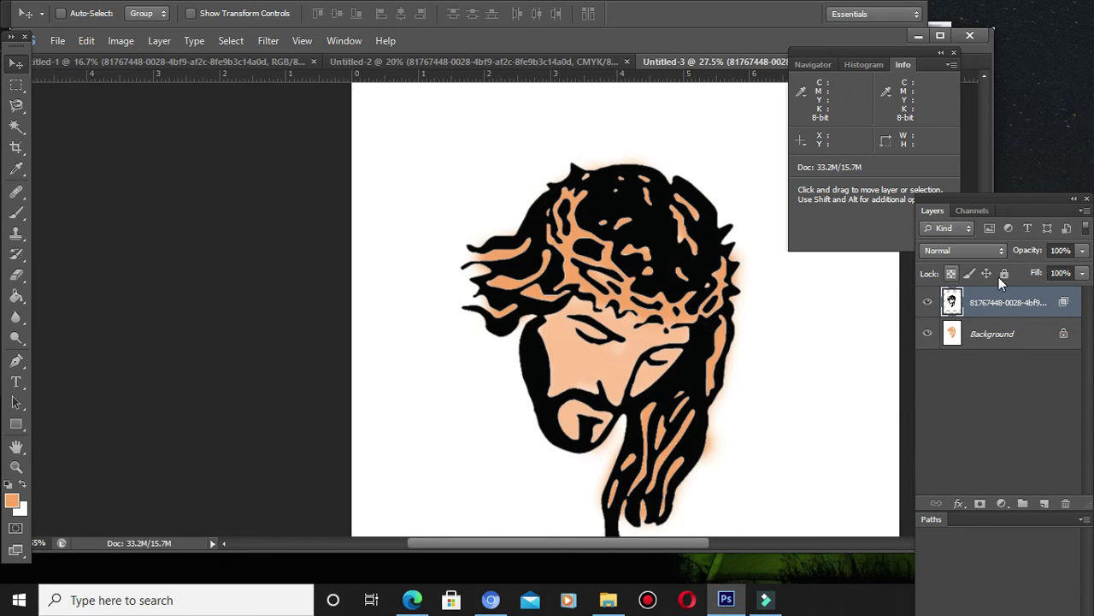
shift+click(996, 334)
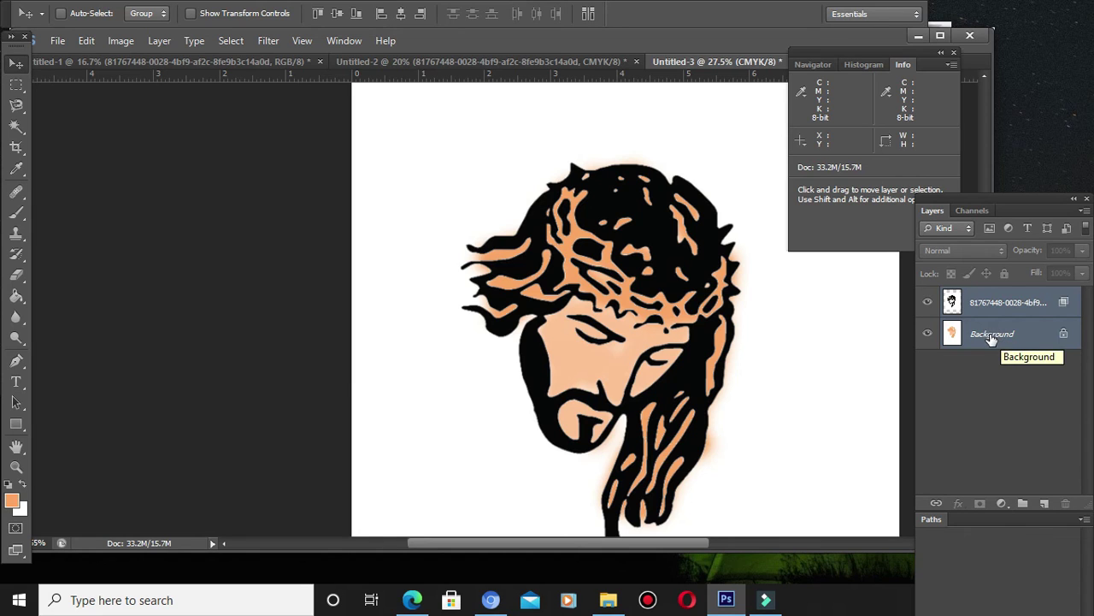
right_click(990, 336)
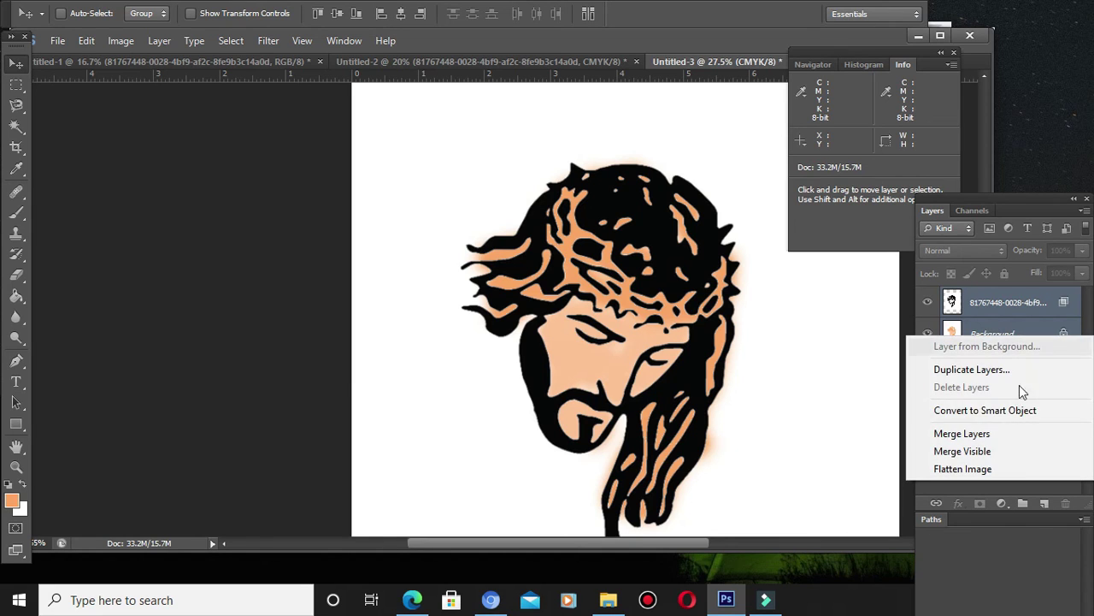
click(982, 436)
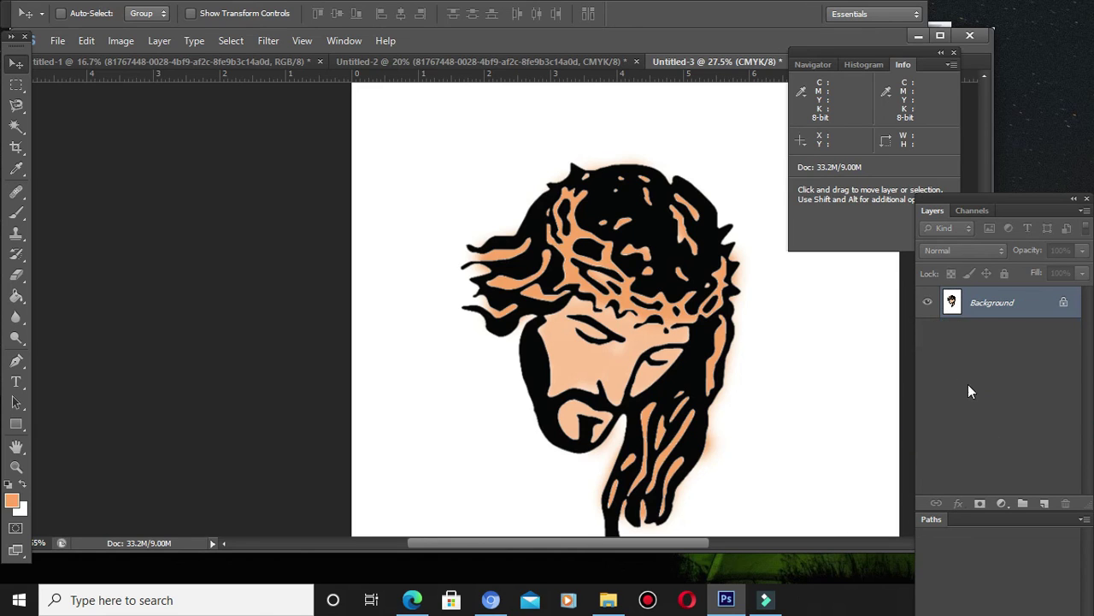
- Toggle the merged Background layer's visibility off and on to check the combined artwork
click(927, 303)
click(928, 302)
click(929, 304)
click(928, 304)
click(17, 61)
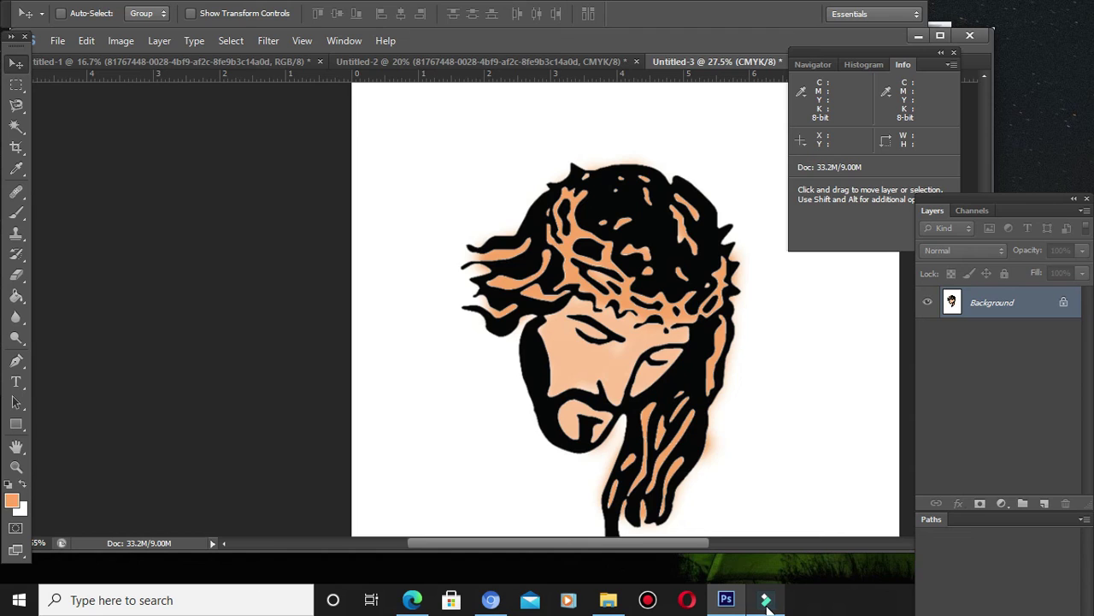
mouse_move(768, 609)
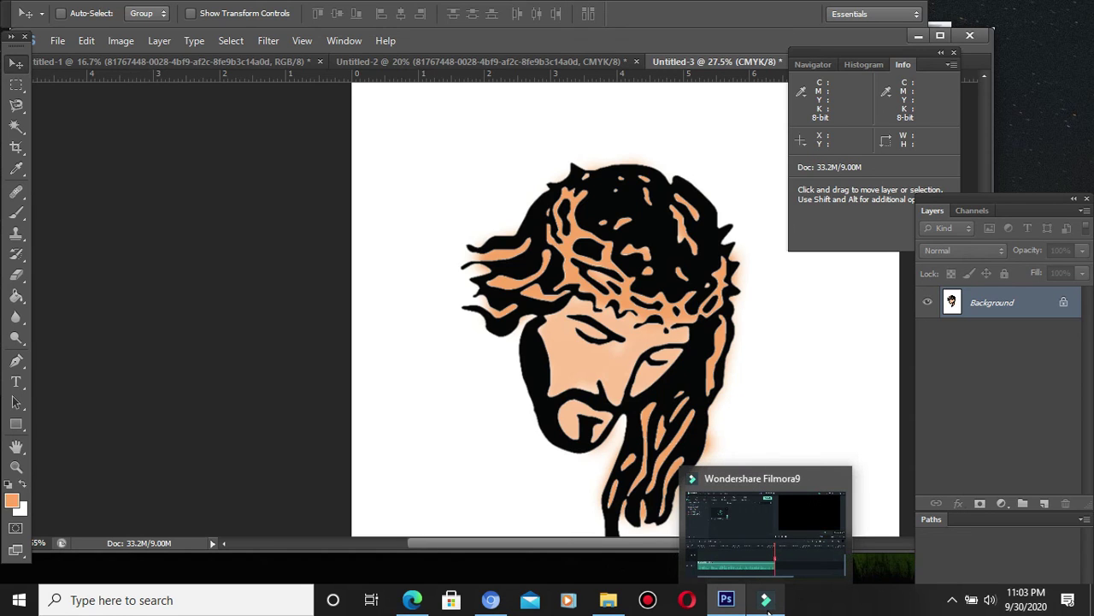